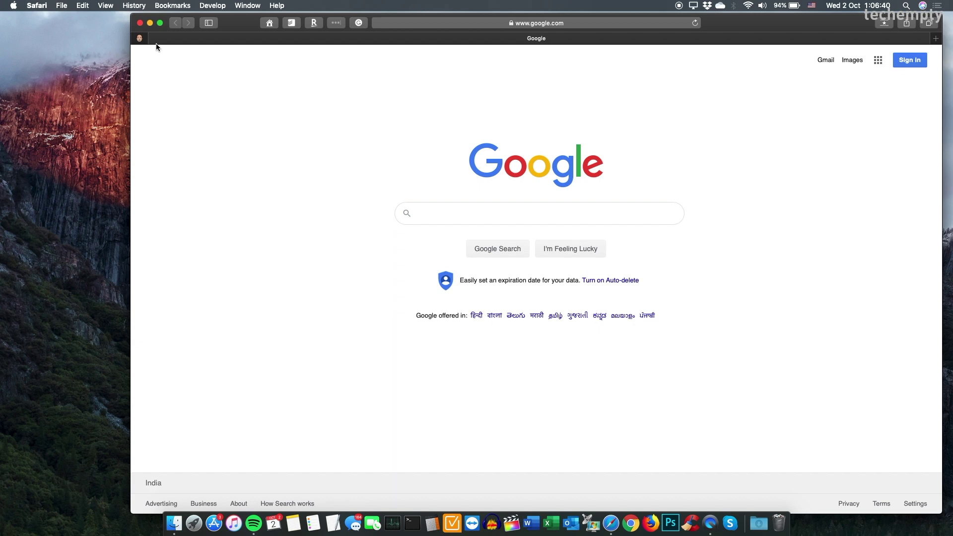
- Open System Preferences to the Security & Privacy pane
left_click(79, 88)
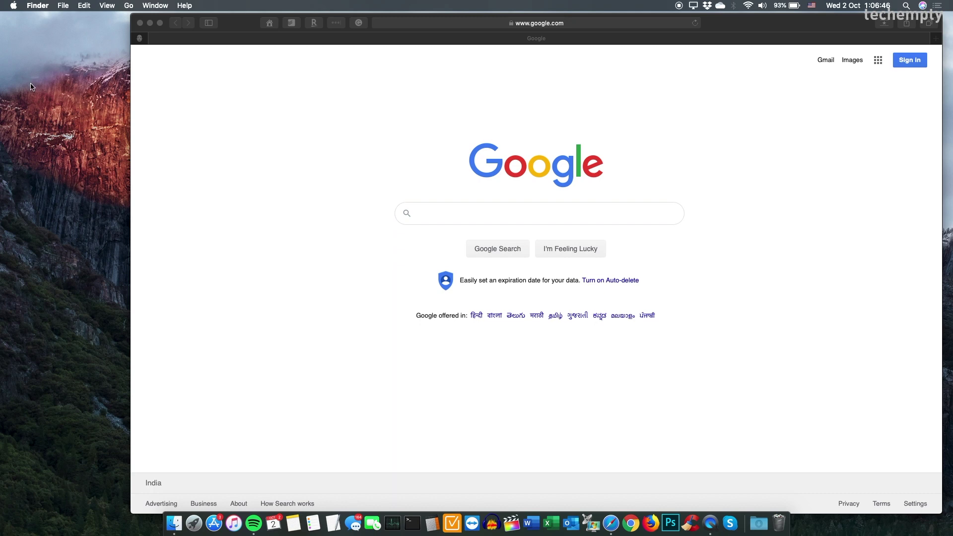
left_click(13, 7)
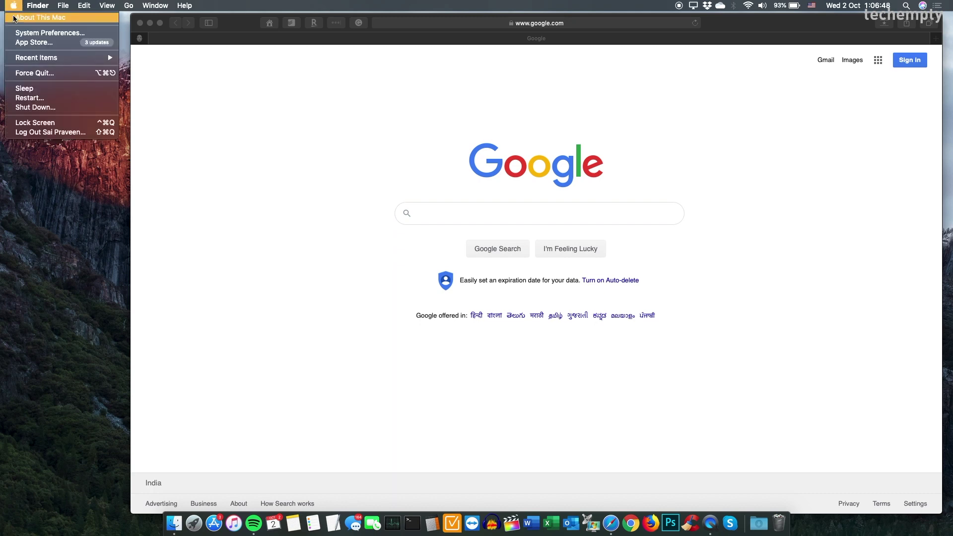
left_click(19, 32)
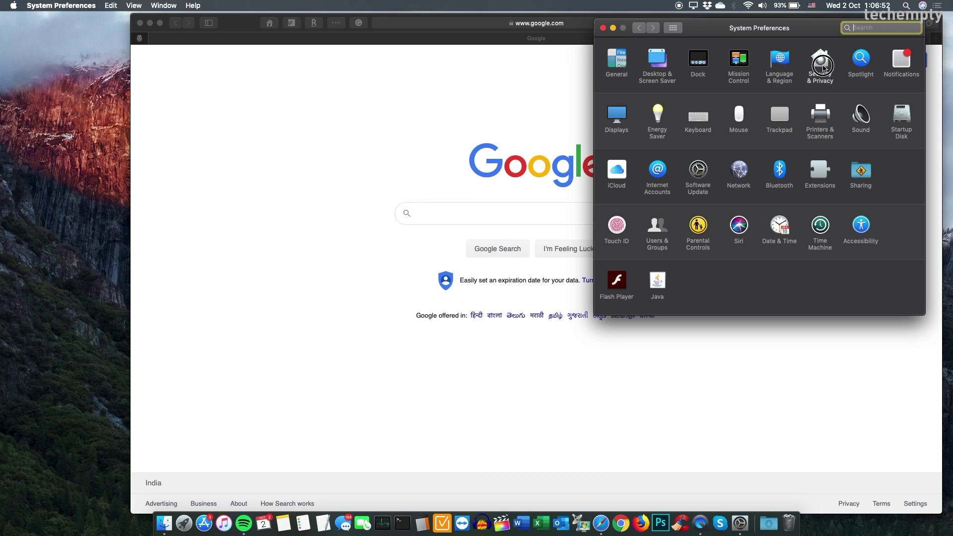
left_click(822, 88)
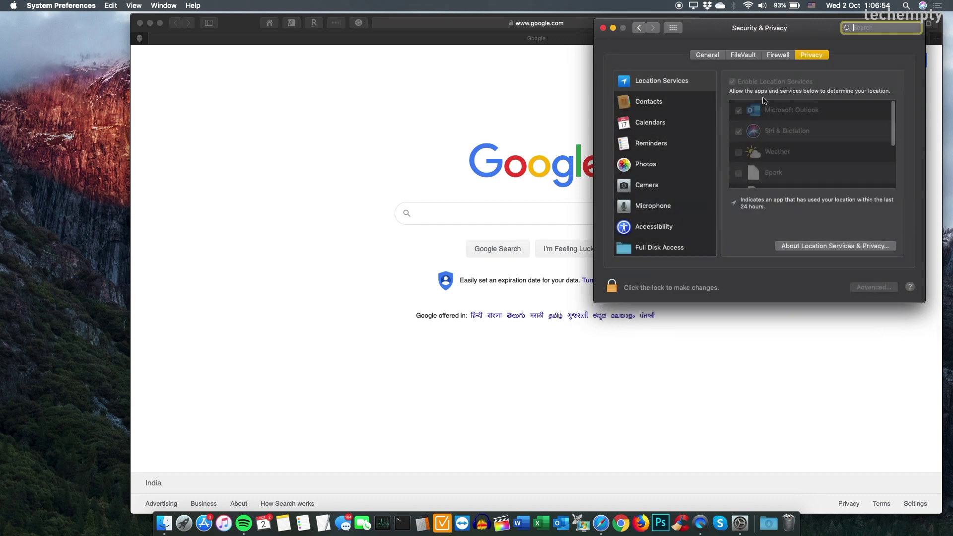
- Unlock the Security & Privacy settings and select Full Disk Access under Privacy
left_click(618, 291)
left_click(669, 248)
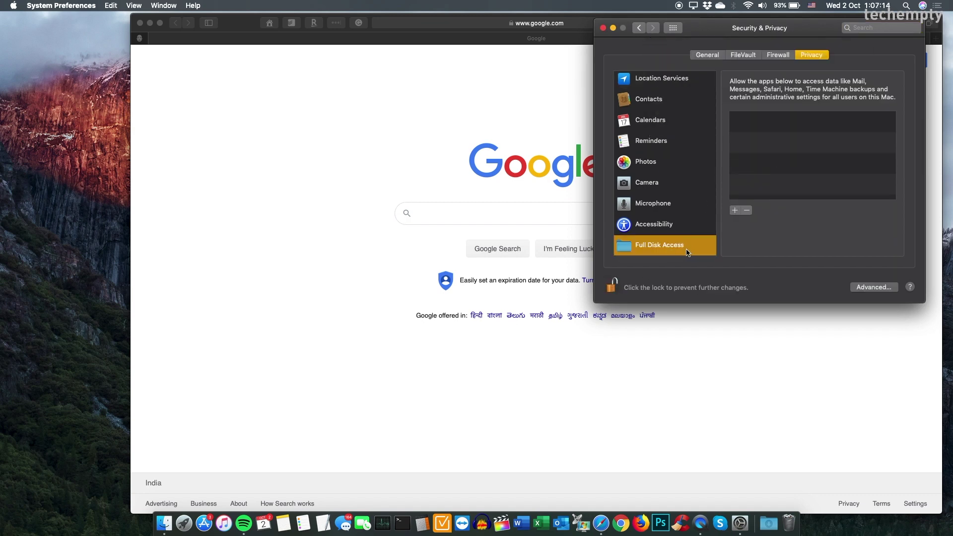
left_click(688, 251)
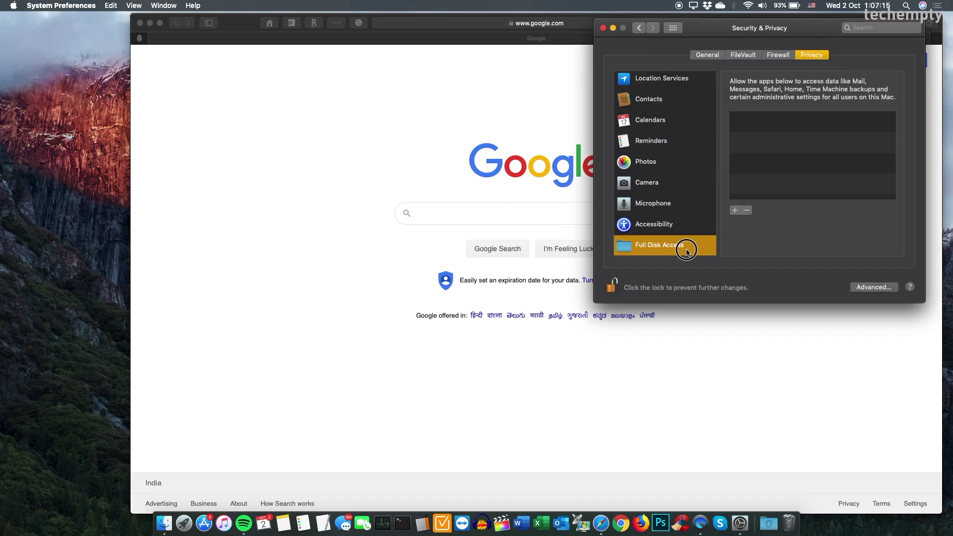
- Add Terminal from Applications > Utilities to the Full Disk Access list, then relock the settings
left_click(735, 210)
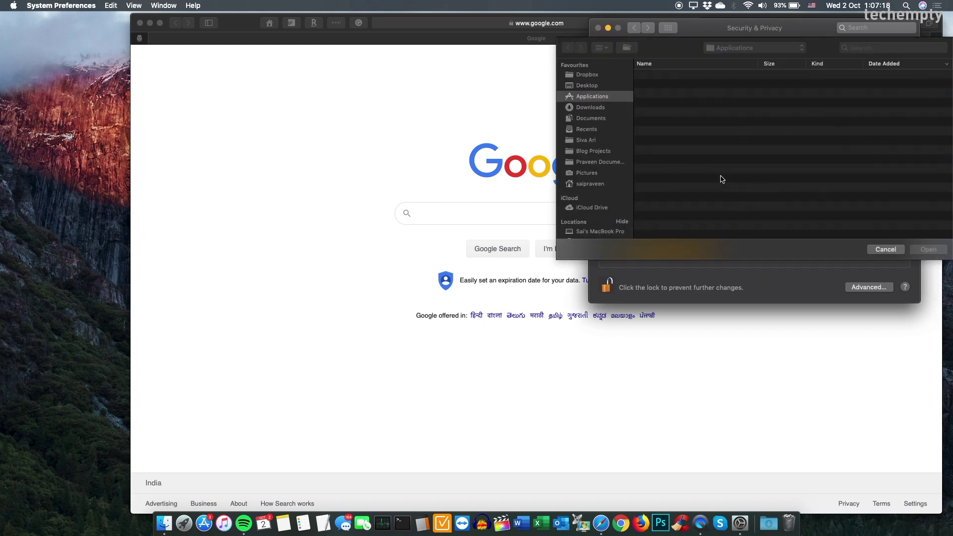
left_click(609, 103)
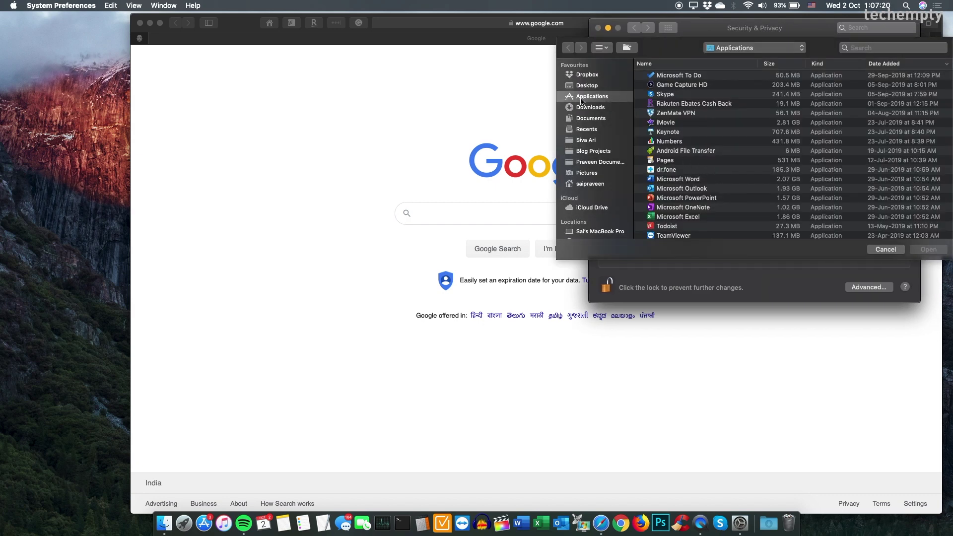
scroll(693, 191, "down", 15)
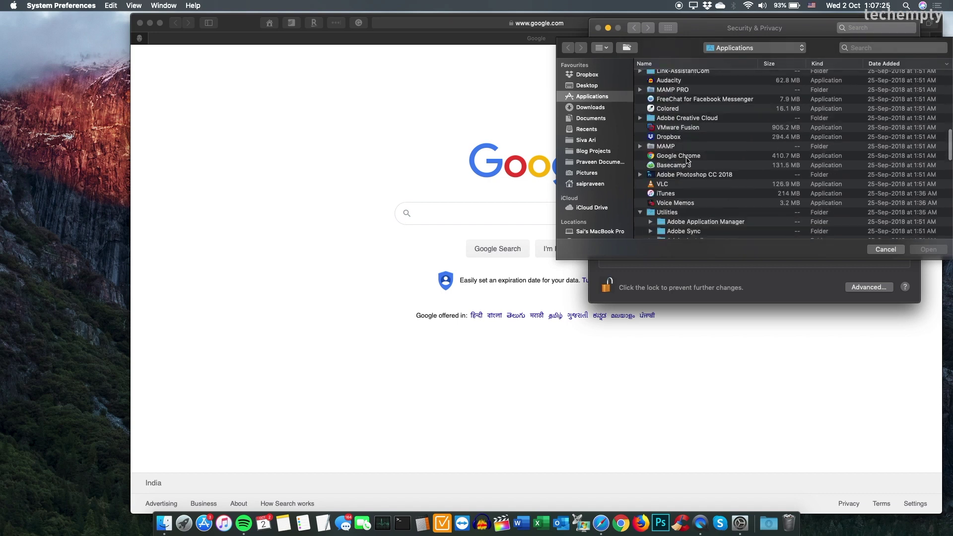
left_click(694, 119)
key("Right")
scroll(694, 169, "down", 4)
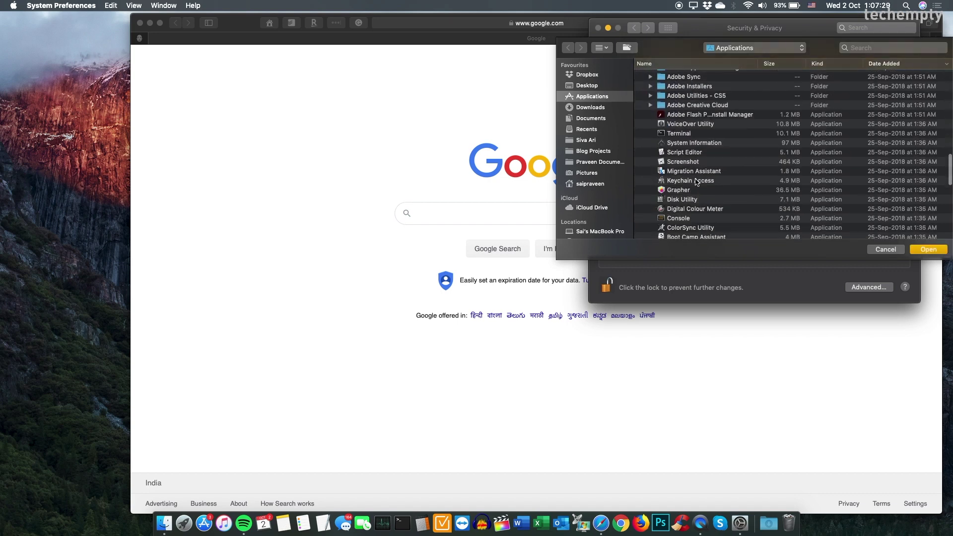
left_click(697, 135)
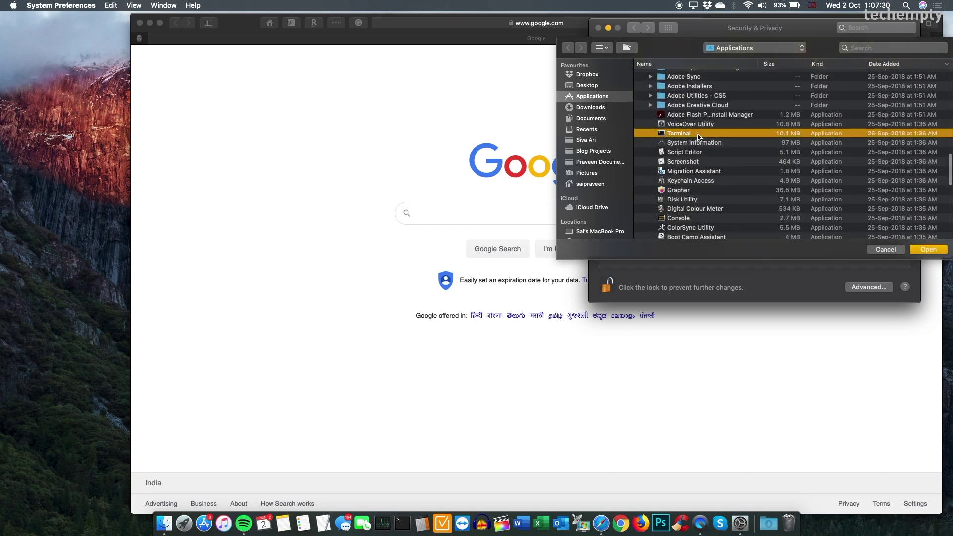
left_click(923, 249)
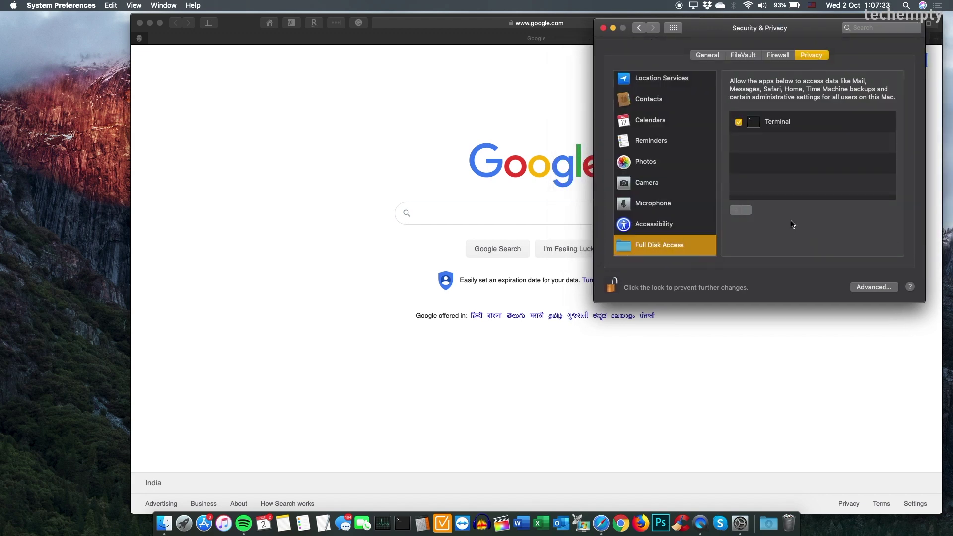
left_click(611, 287)
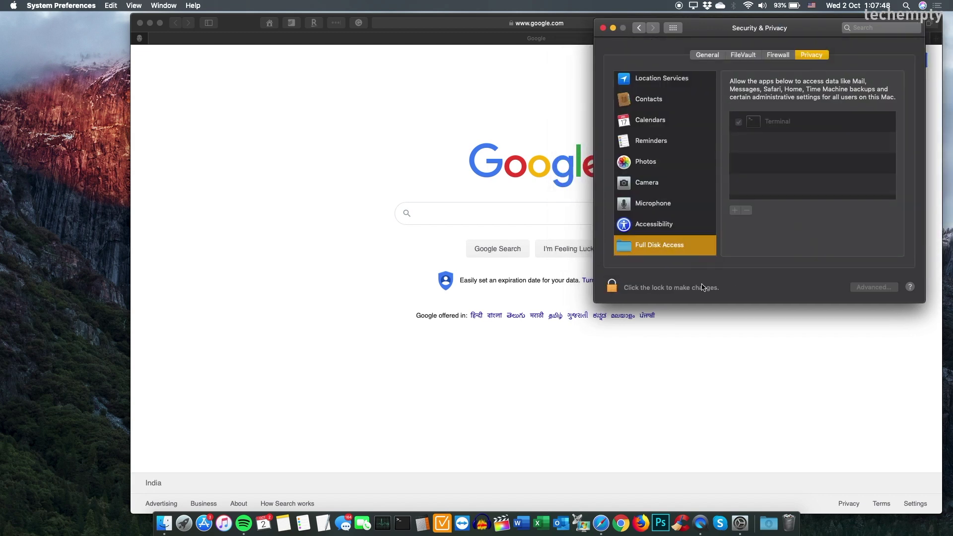
- Close the Security & Privacy window and quit Safari from the Dock
left_click(603, 28)
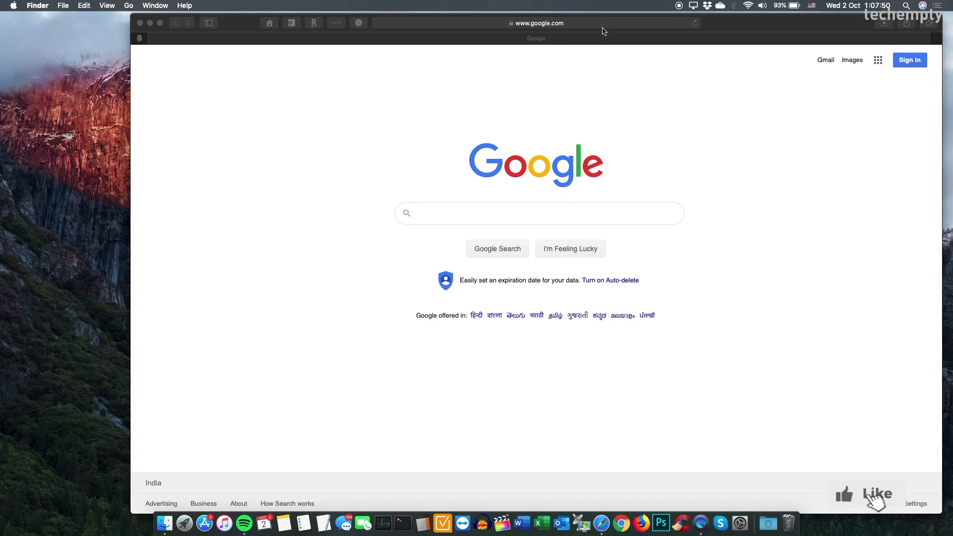
left_click(730, 156)
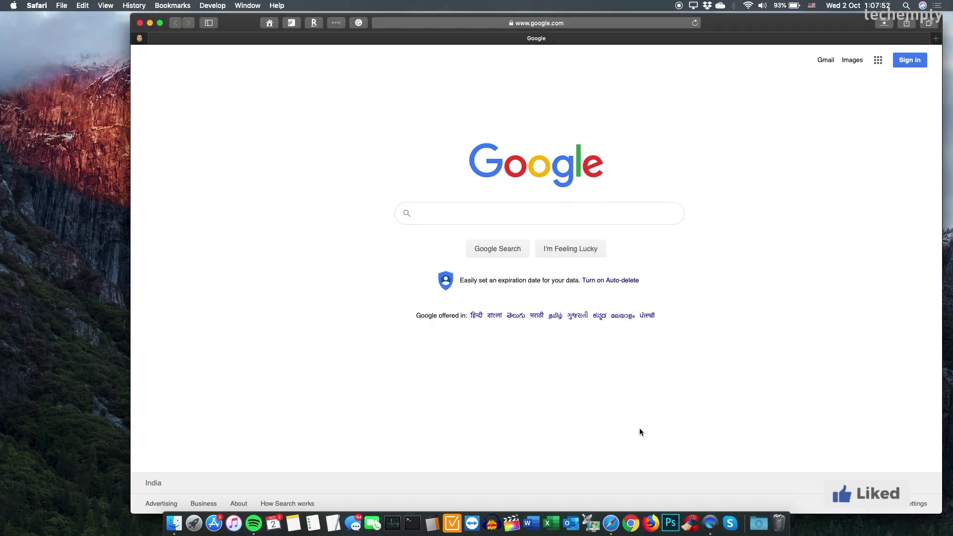
right_click(610, 521)
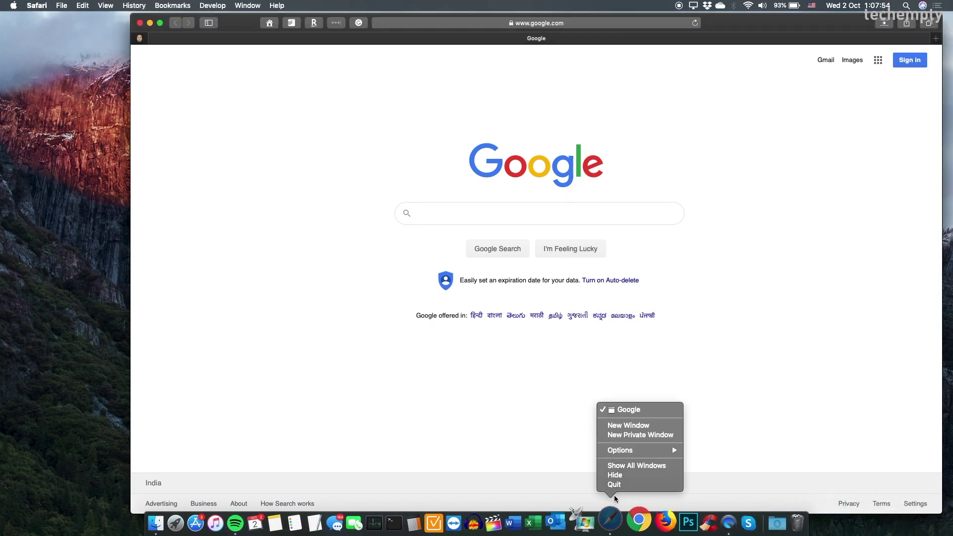
left_click(614, 485)
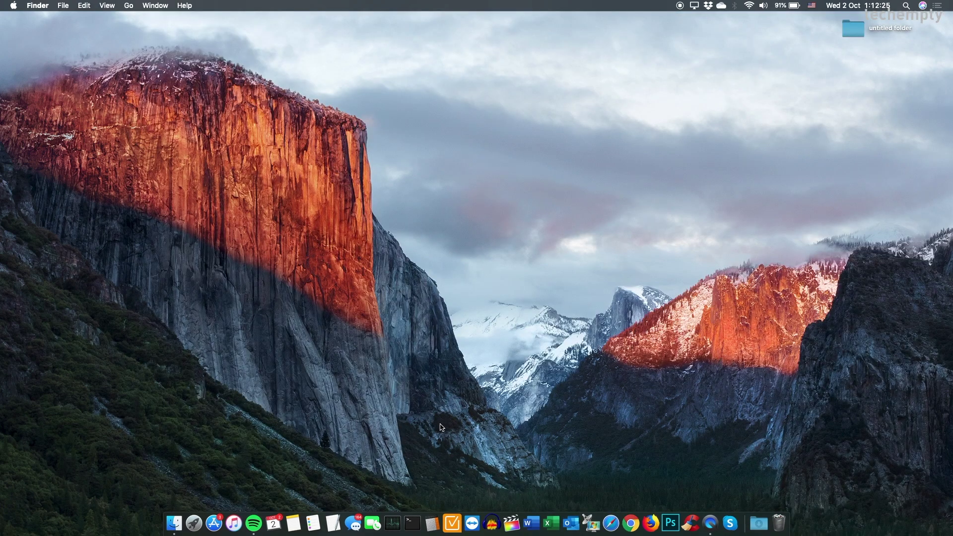
- In a widened Terminal, run 'defaults write com.apple.Safari IncludeInternalDebugMenu 1'
left_click(412, 518)
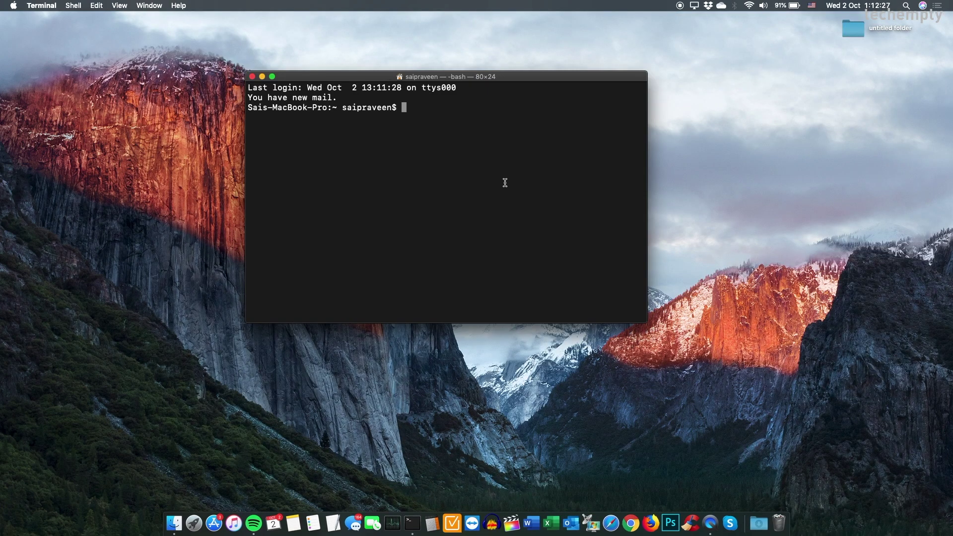
left_click_drag(649, 202, 787, 204)
type("defaults write com.apple.Safari IncludeInternalDebugMenu 1")
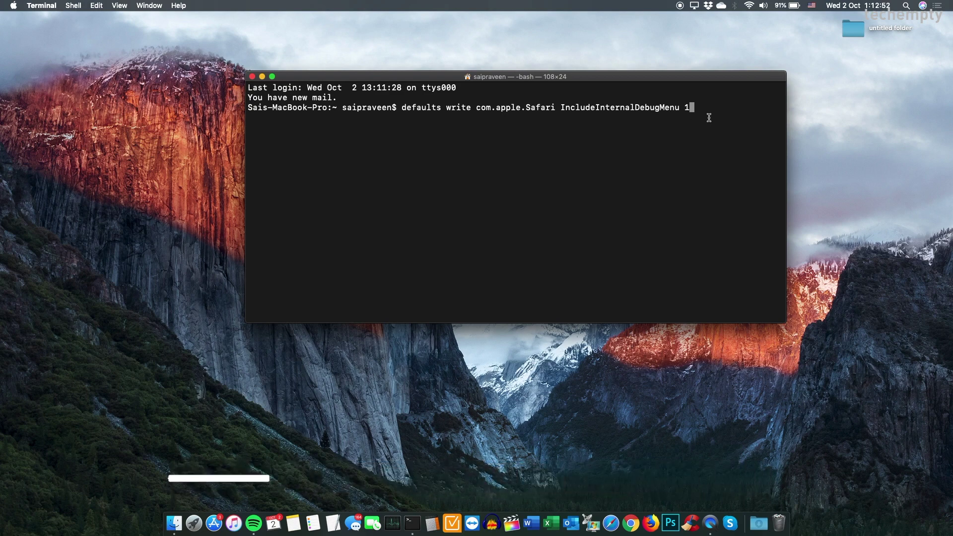
key("Return")
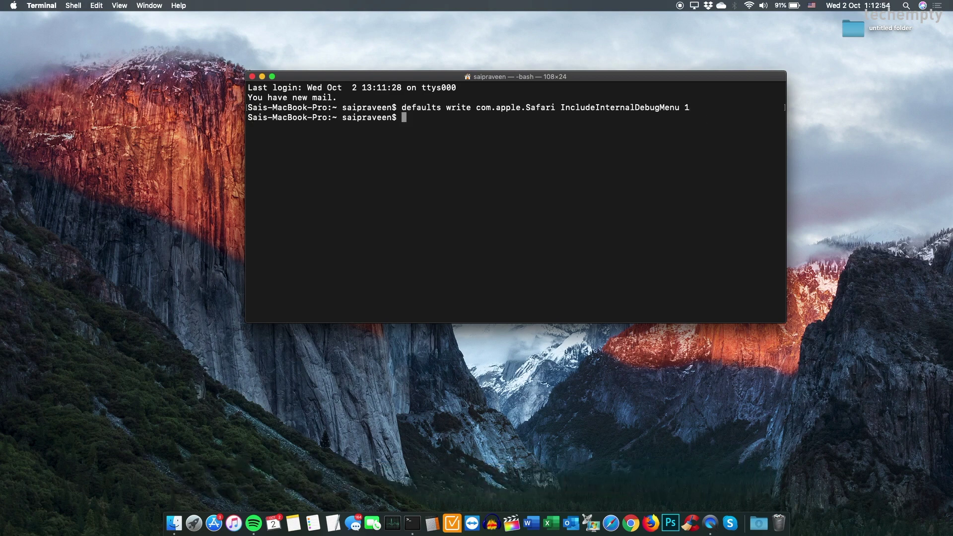
- Relaunch Safari and inspect the new Debug menu's Sync iCloud History item
left_click(611, 523)
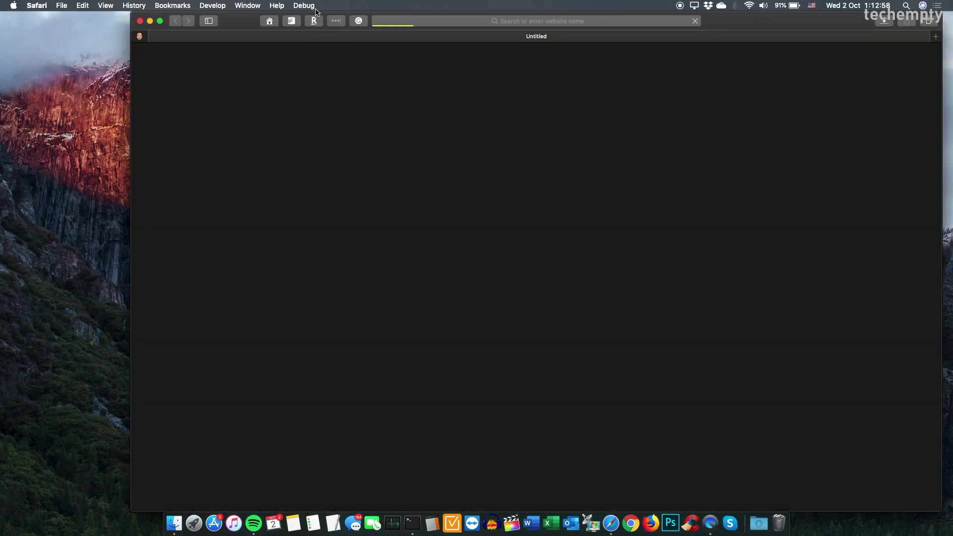
left_click(303, 5)
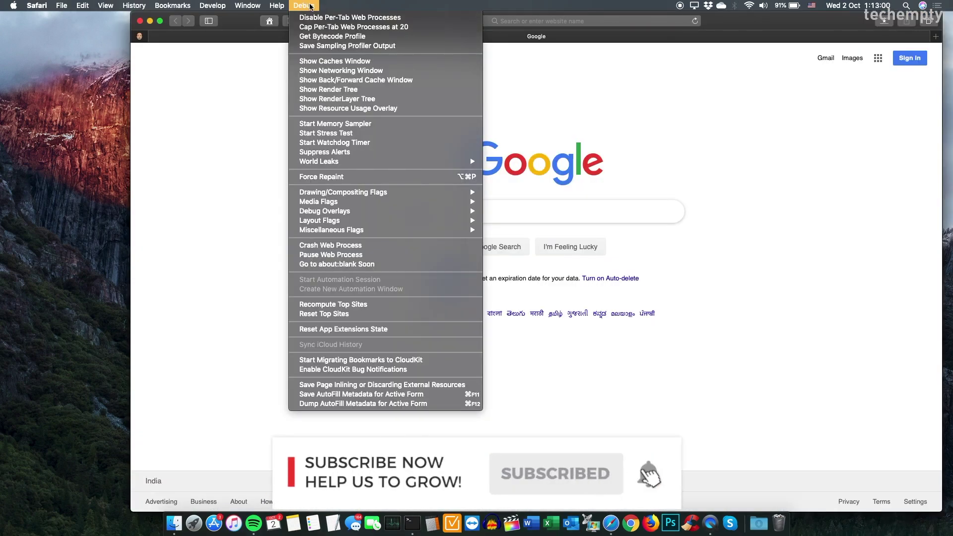
left_click(304, 6)
left_click(304, 5)
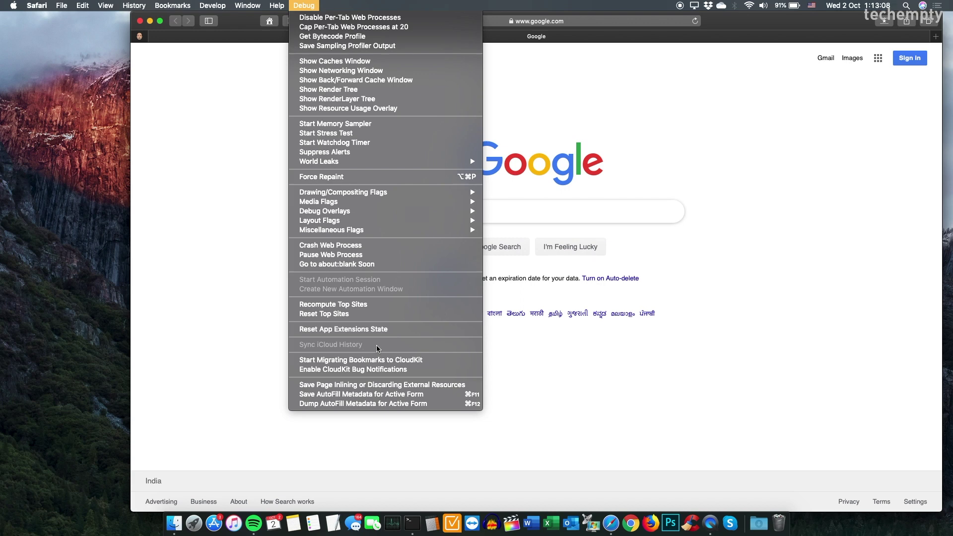
left_click(506, 363)
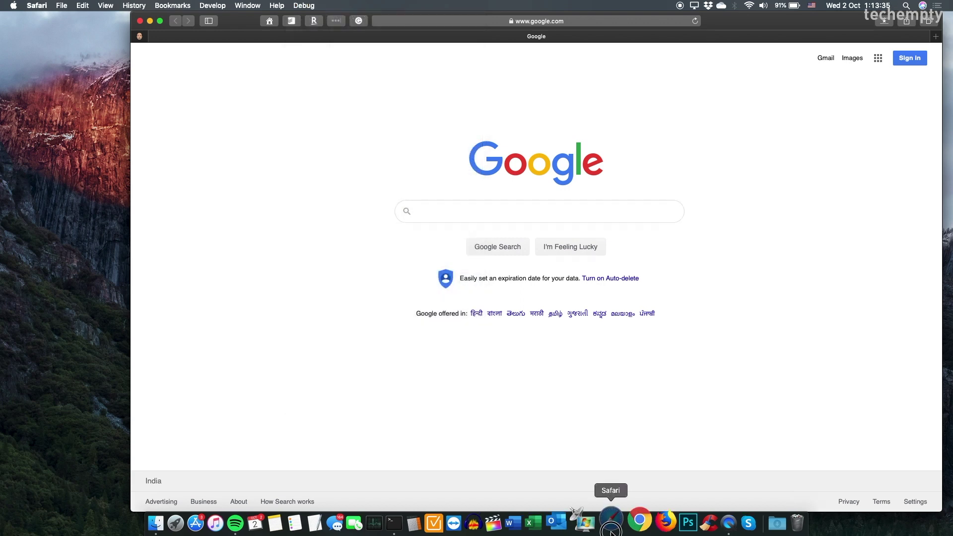
- Quit Safari and rerun the defaults command with IncludeInternalDebugMenu set to 0
right_click(612, 520)
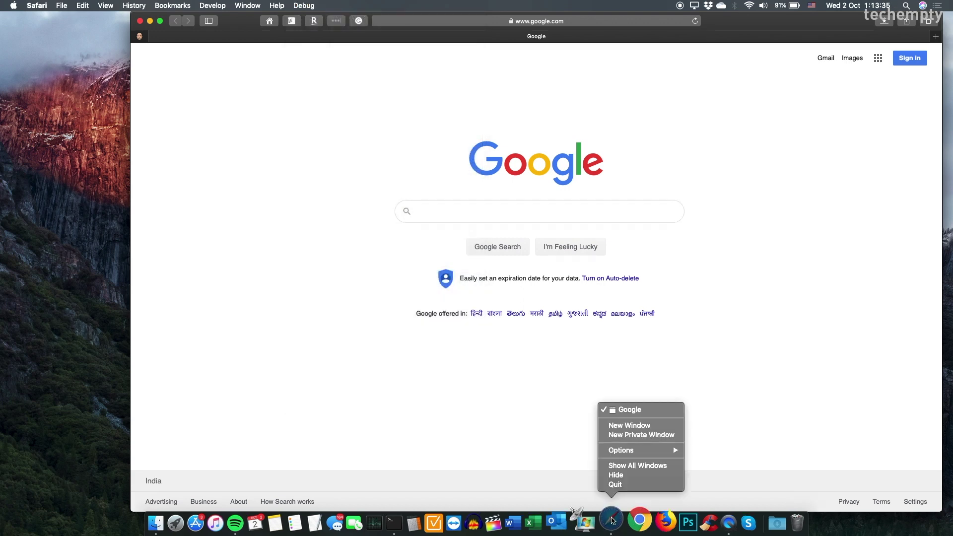
left_click(627, 486)
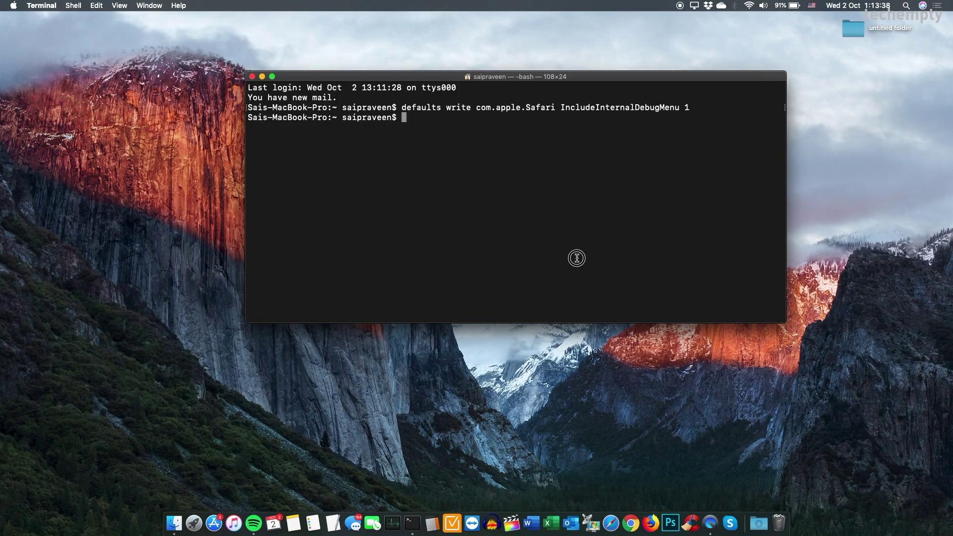
key("Up")
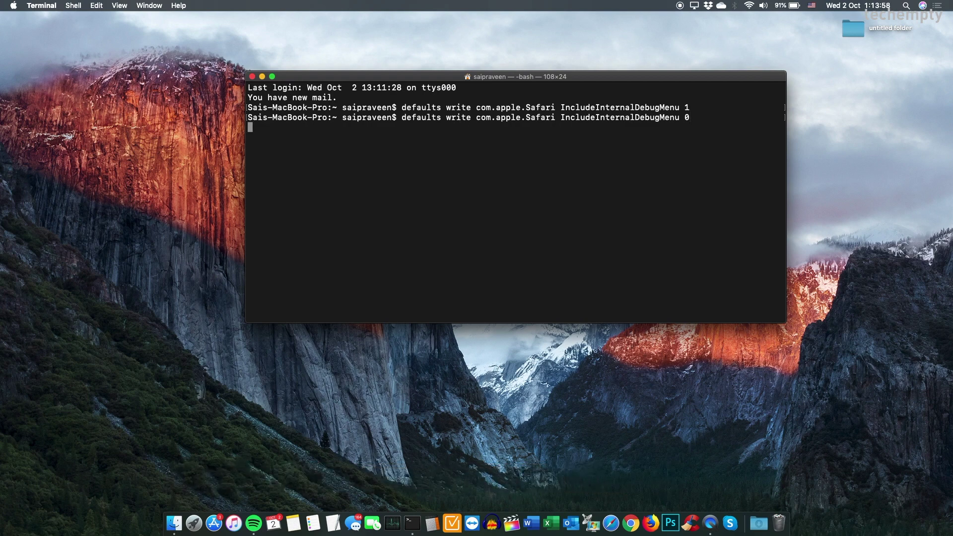
- Relaunch Safari to confirm the Debug menu no longer appears in the menu bar
left_click(611, 523)
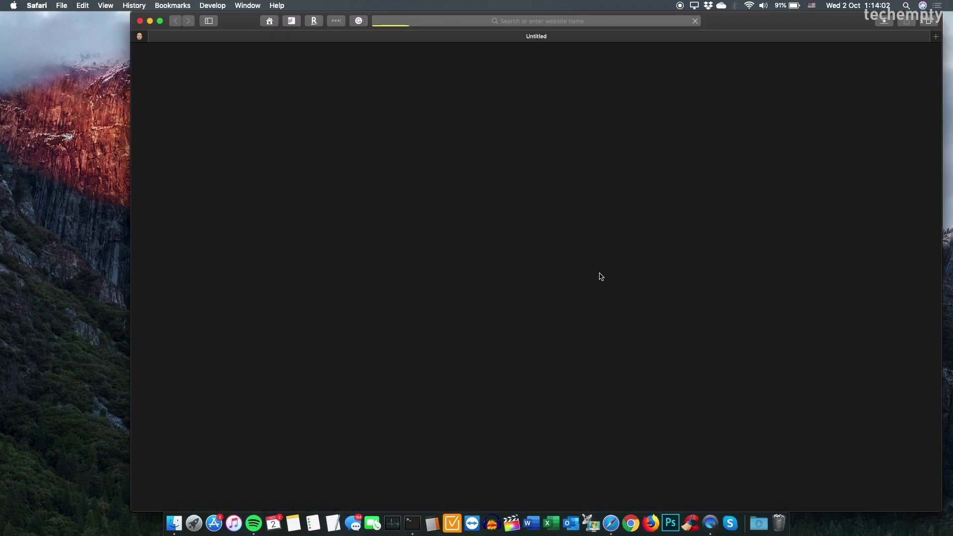